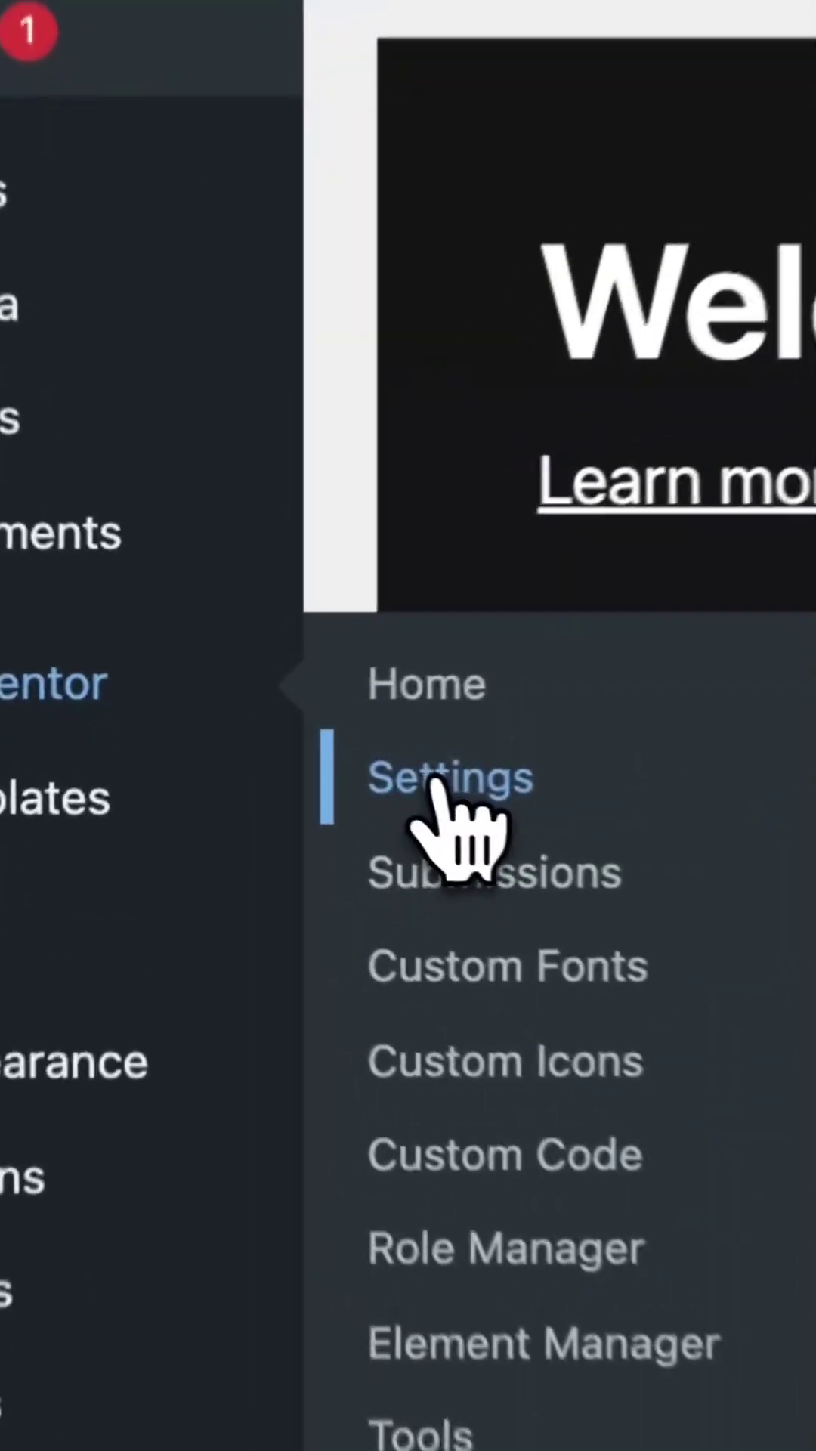
Open Elementor Settings and show the Editor V4 section
click(444, 794)
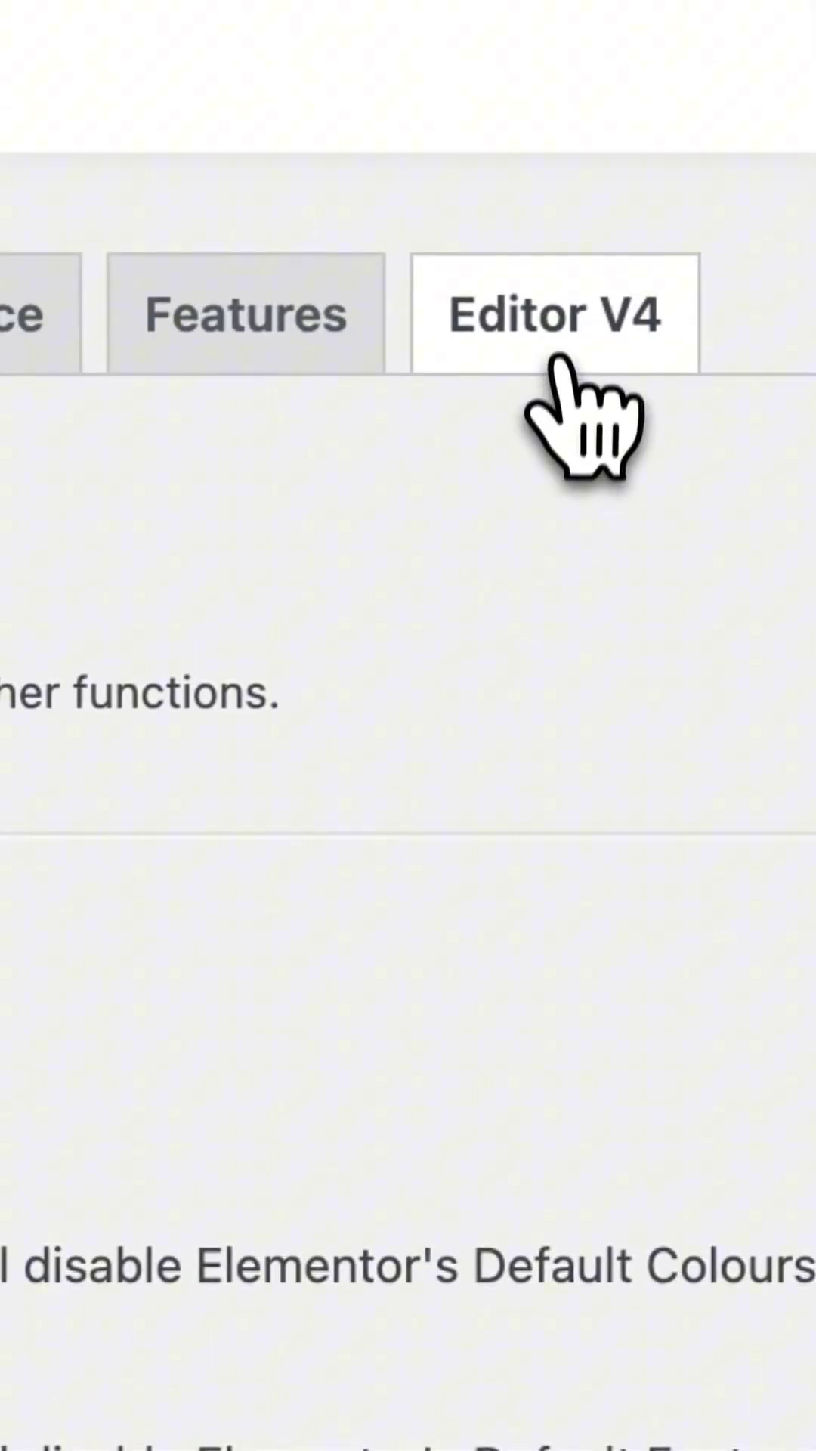
click(554, 329)
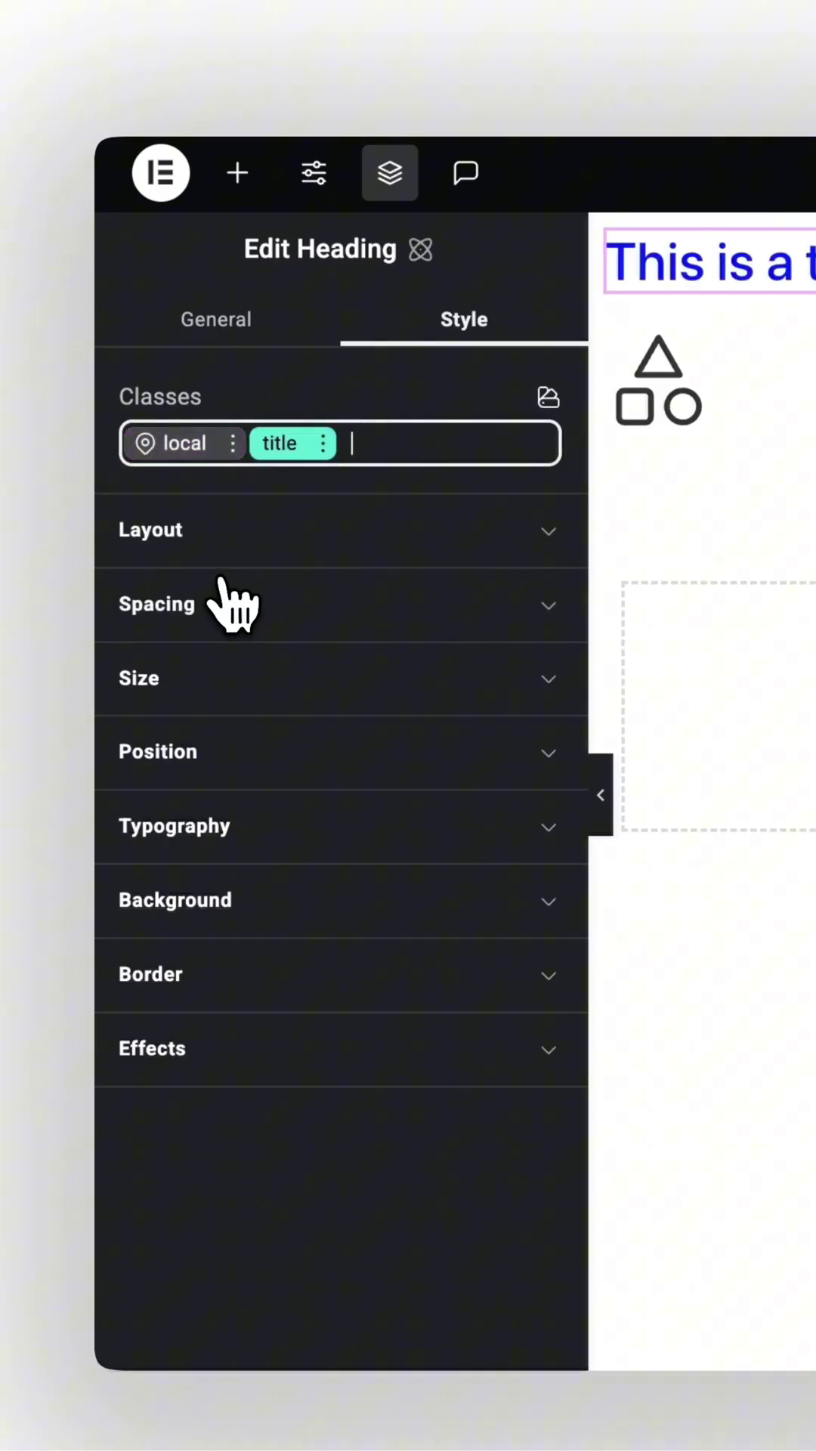
Open the 'title' class chip menu twice to view its Rename, Remove and States options
click(324, 443)
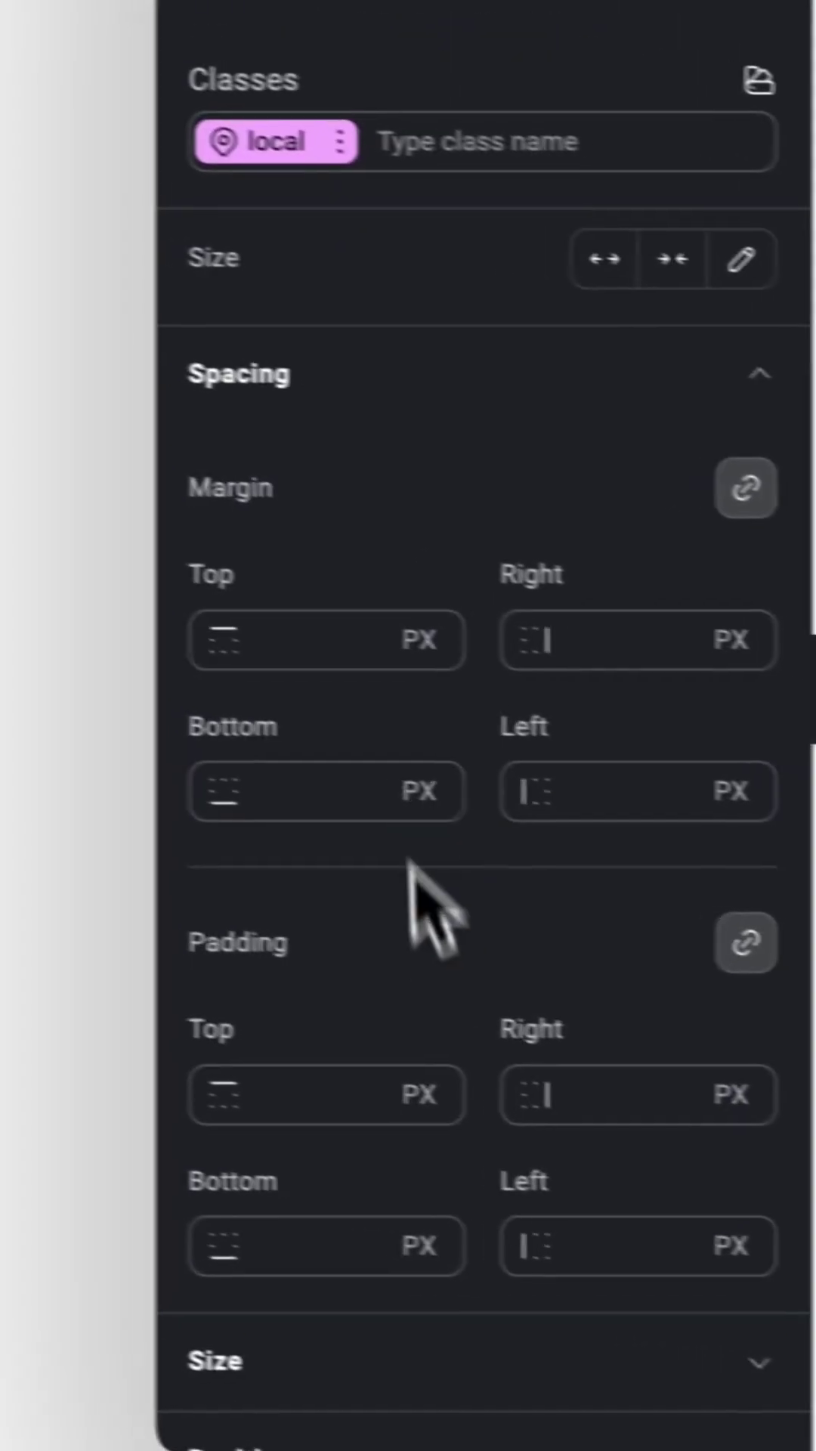
scroll(467, 1030, down, 3)
scroll(468, 1030, down, 2)
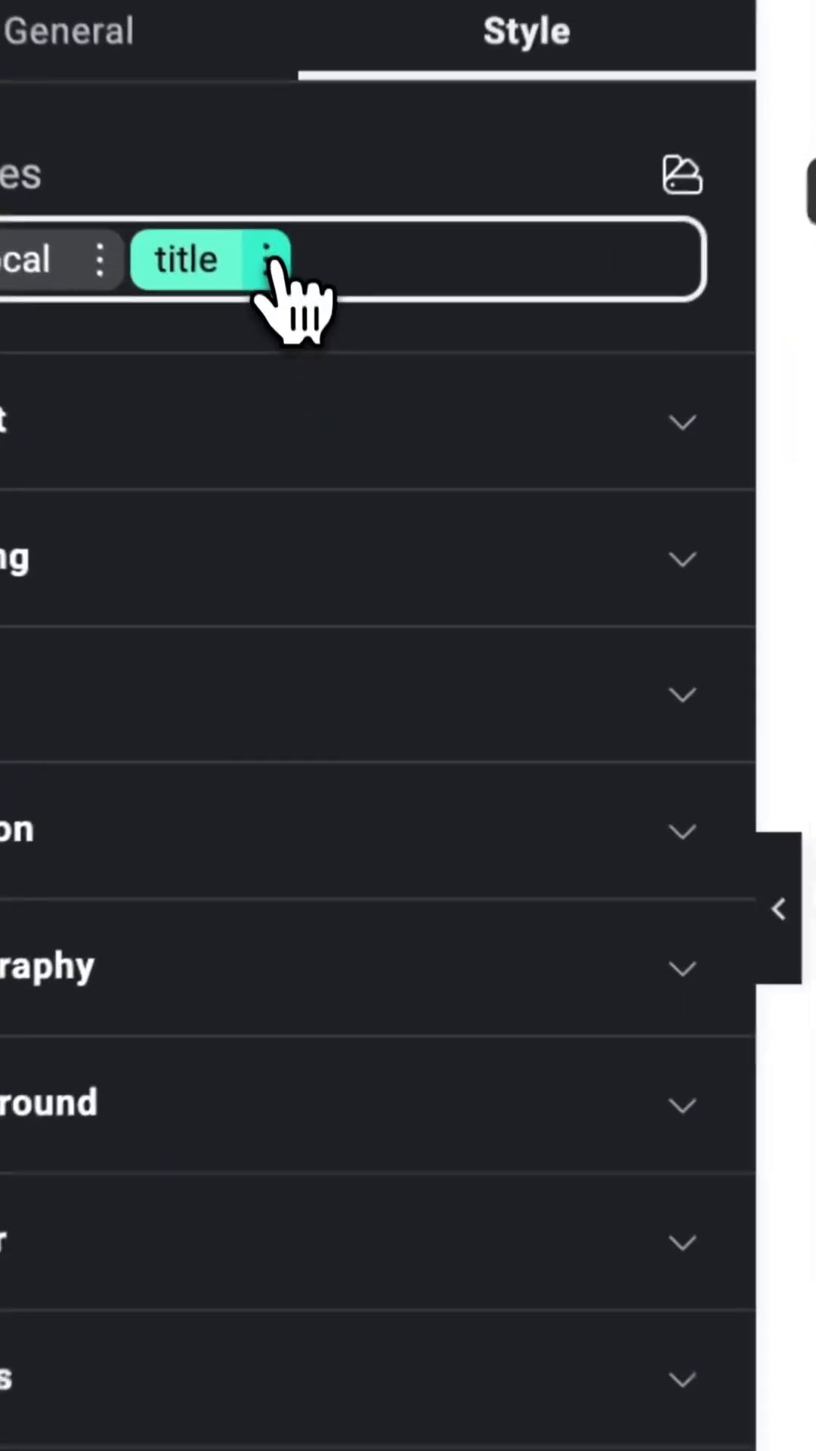
click(324, 444)
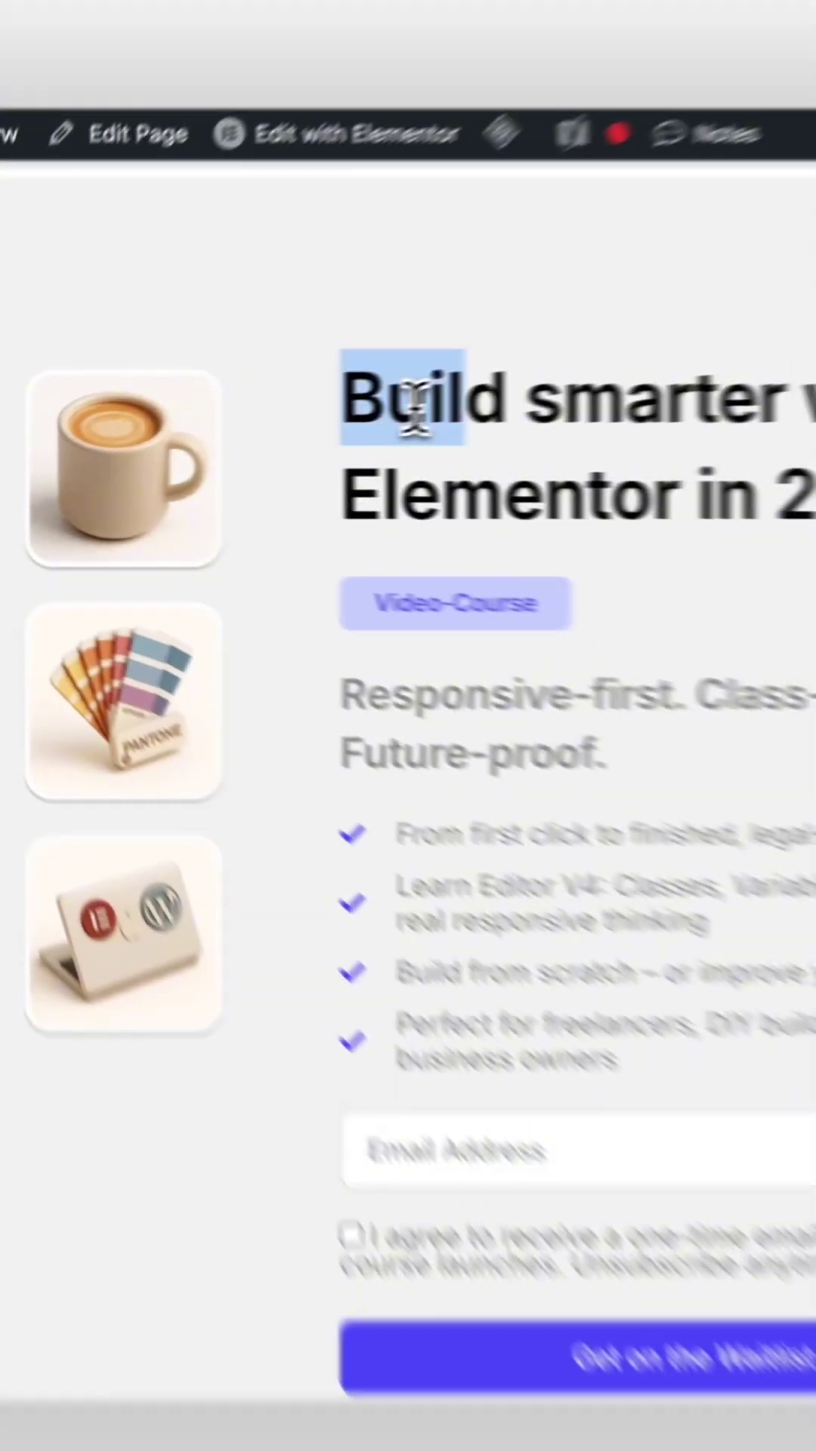
Select the 'Build smarter with Elementor in 2025' headline on the live landing page
drag(411, 408, 635, 498)
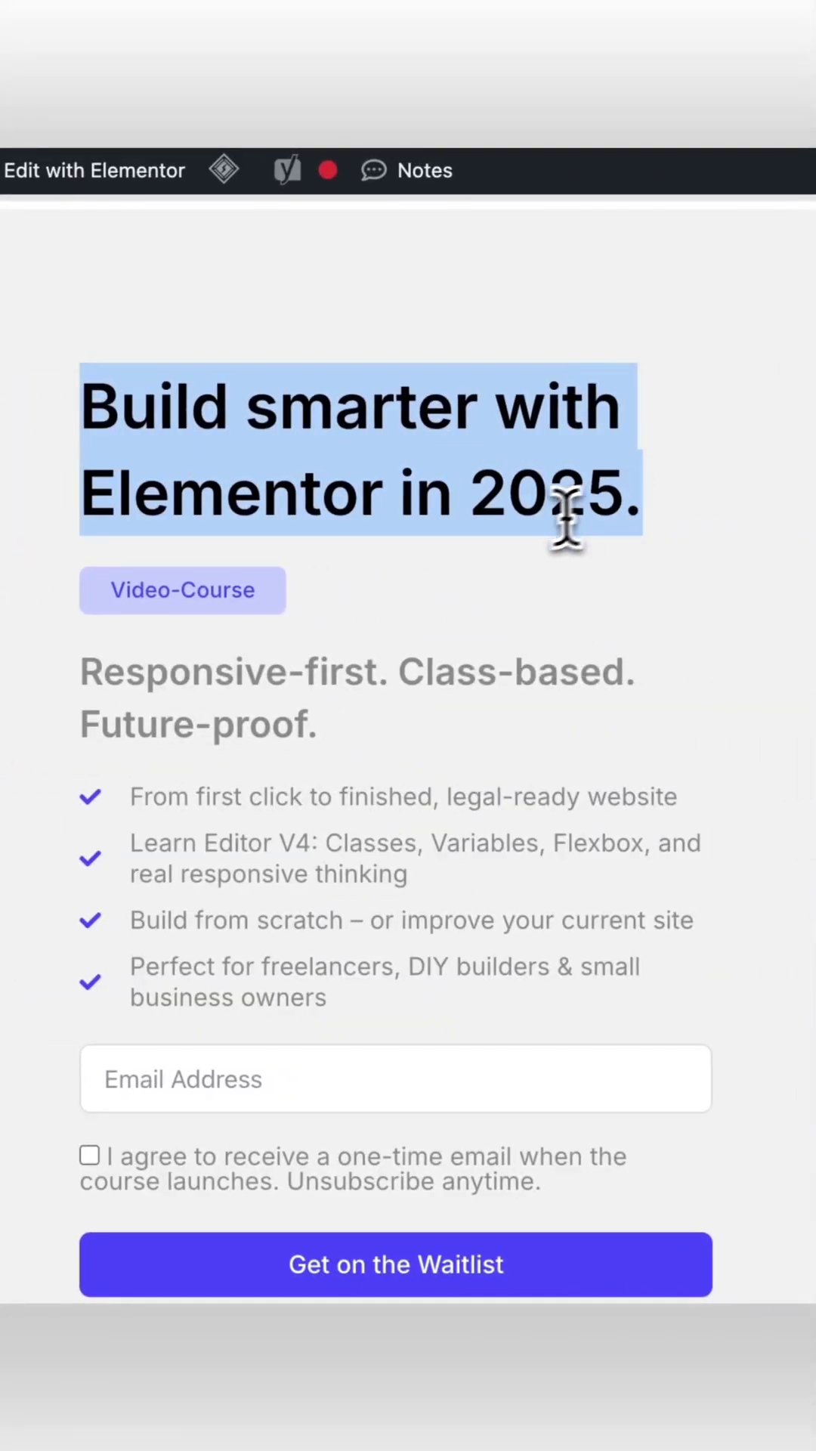